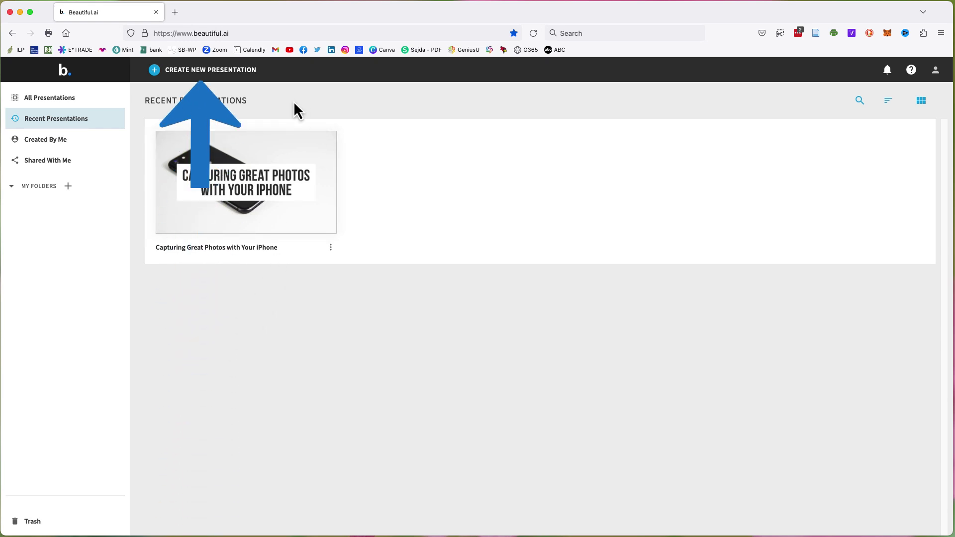
# Create presentation Untitled #7 in the Minimal theme, then open the Smart Slide gallery.
pyautogui.click(190, 70)
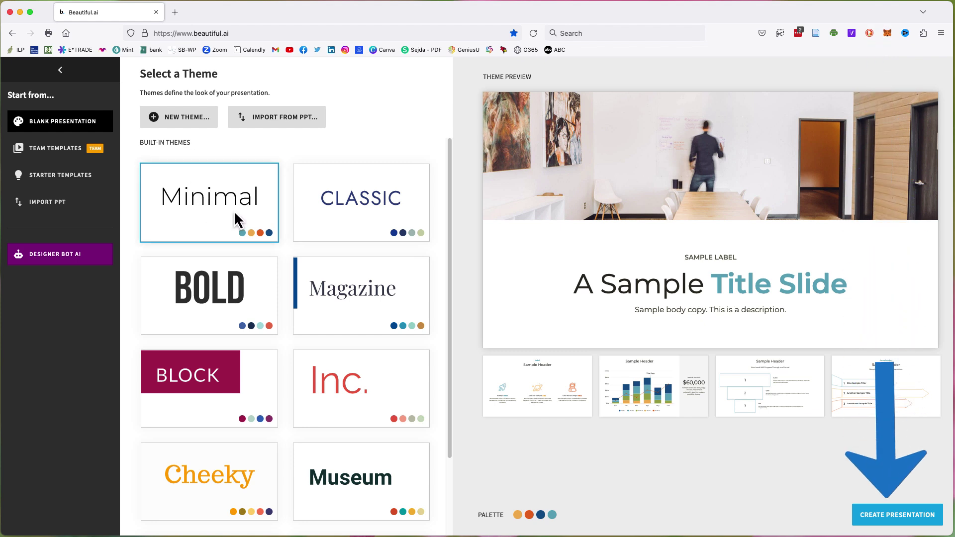
pyautogui.click(864, 518)
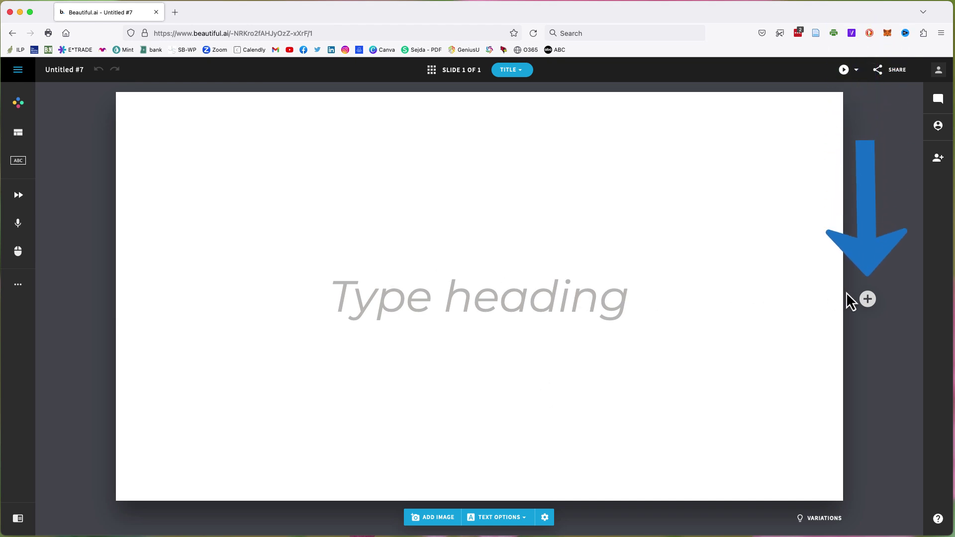
pyautogui.click(867, 299)
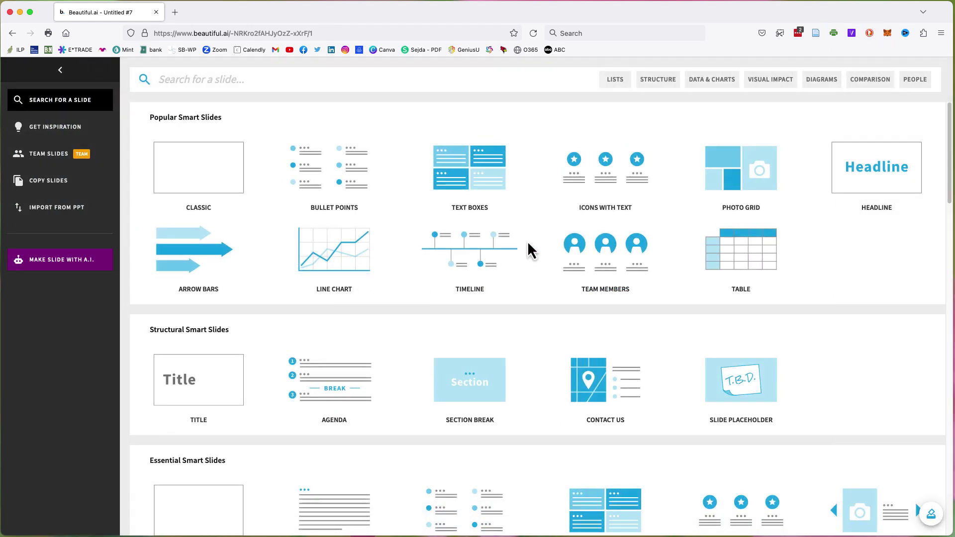
# Choose native-prairie-plants-v1.pptx from the presentations folder for PowerPoint import.
pyautogui.click(55, 212)
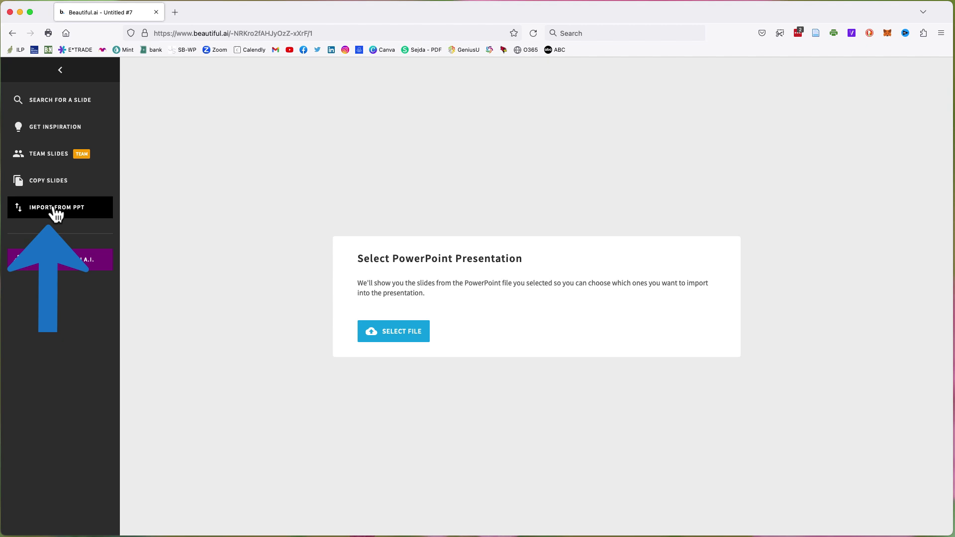
pyautogui.click(392, 332)
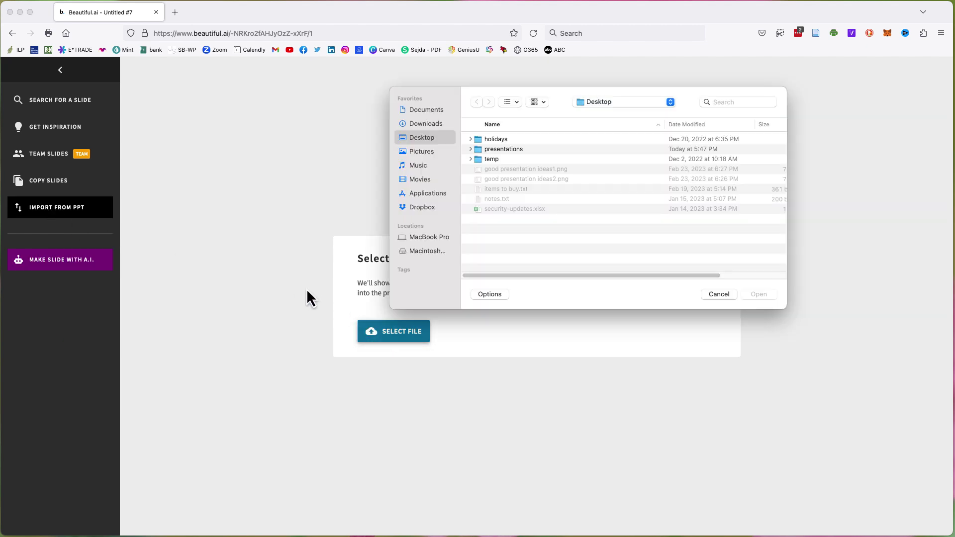
pyautogui.doubleClick(479, 151)
pyautogui.click(481, 140)
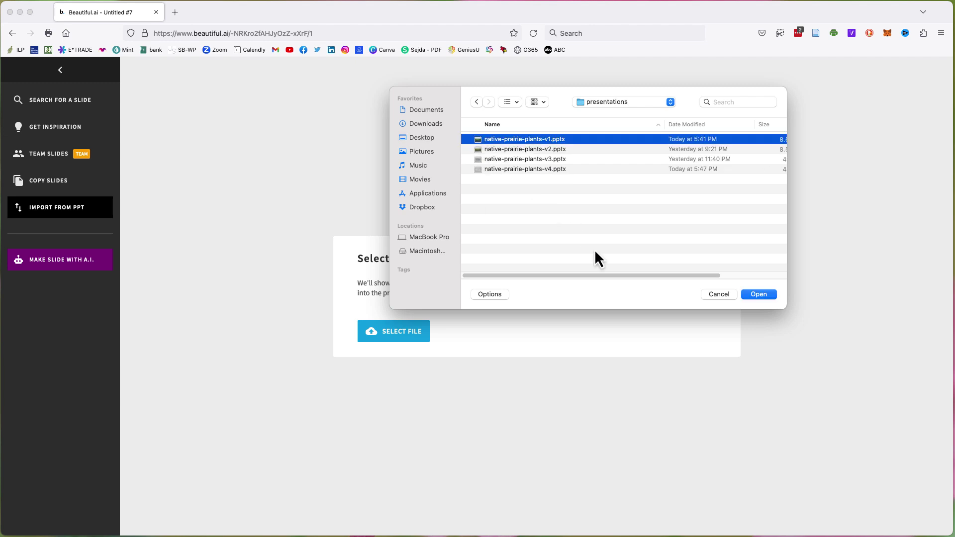
pyautogui.click(761, 294)
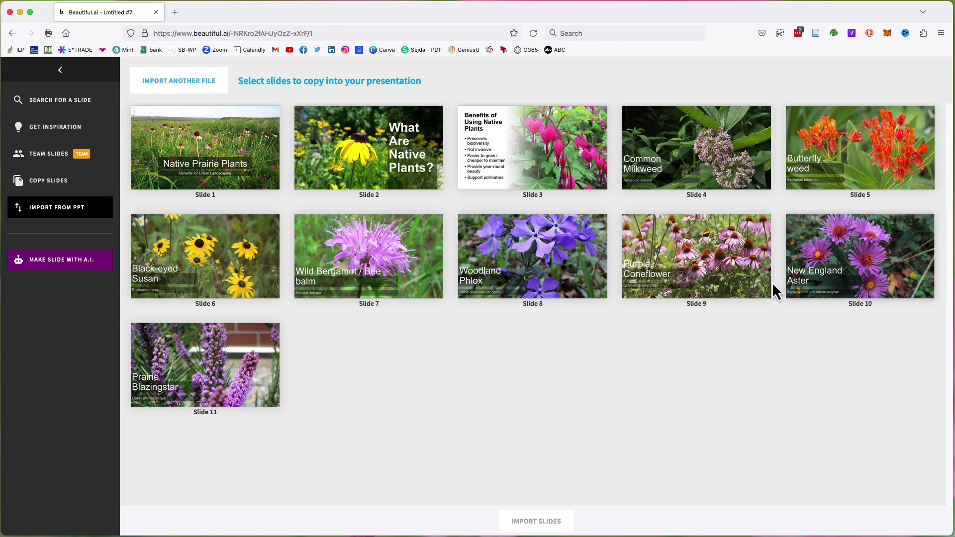
# Select Slides 1 through 11 and import them into the deck.
pyautogui.click(358, 161)
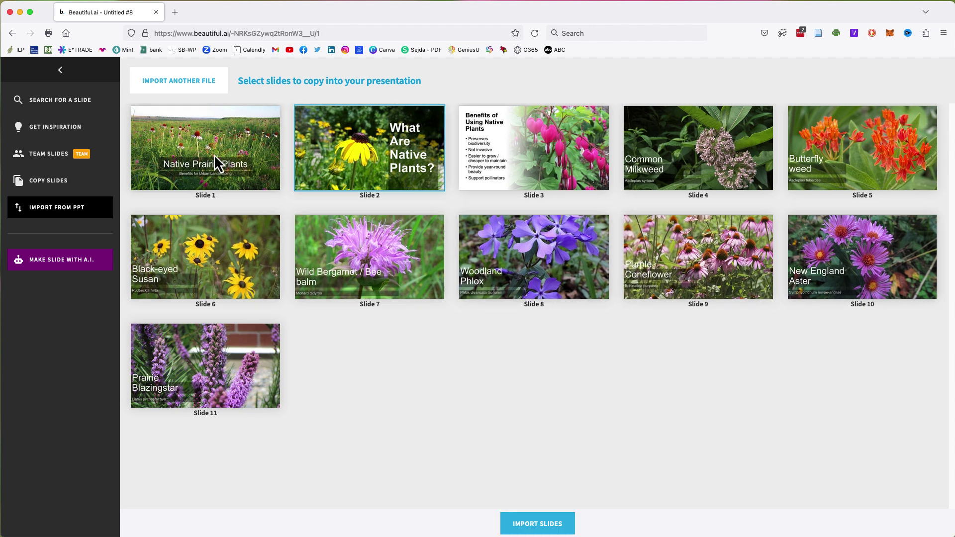
pyautogui.click(214, 155)
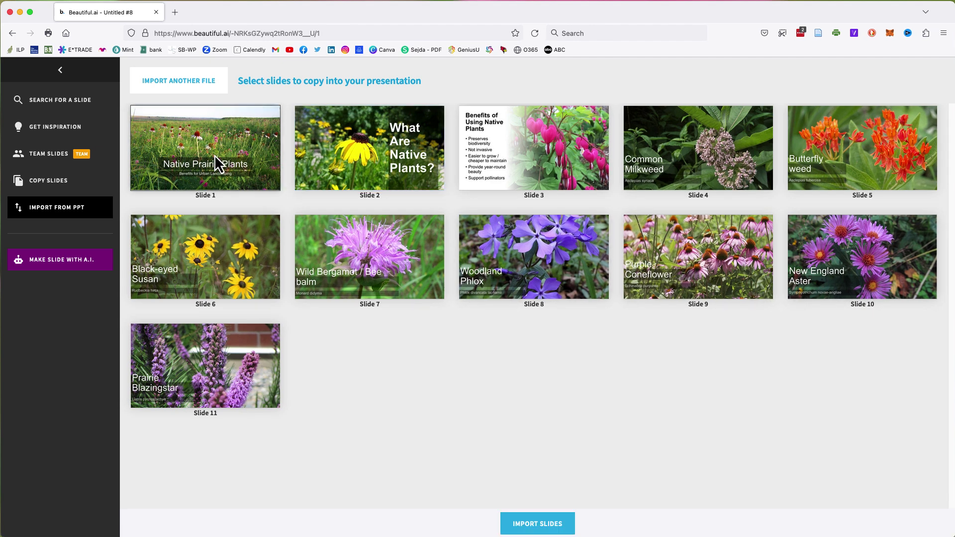
pyautogui.keyDown('shift'); pyautogui.click(240, 341); pyautogui.keyUp('shift')
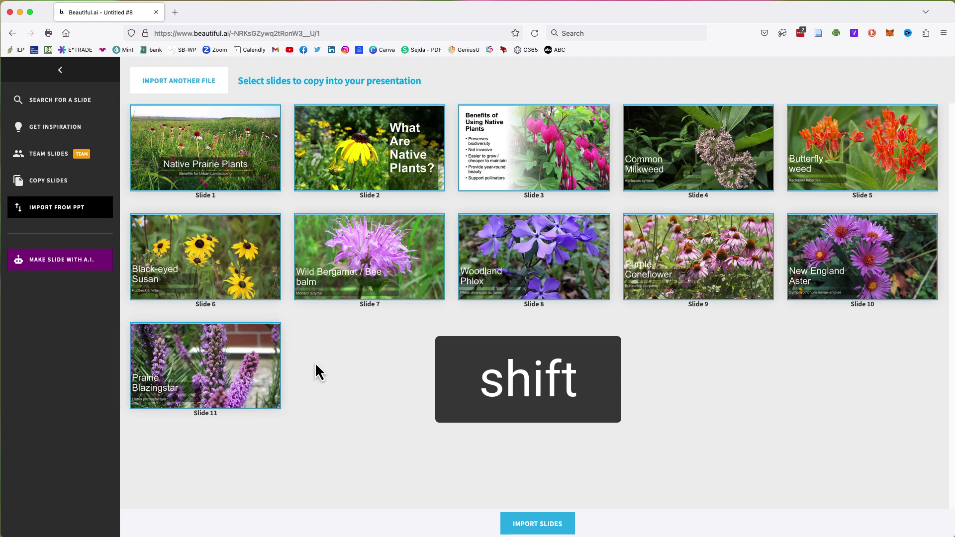
pyautogui.click(532, 529)
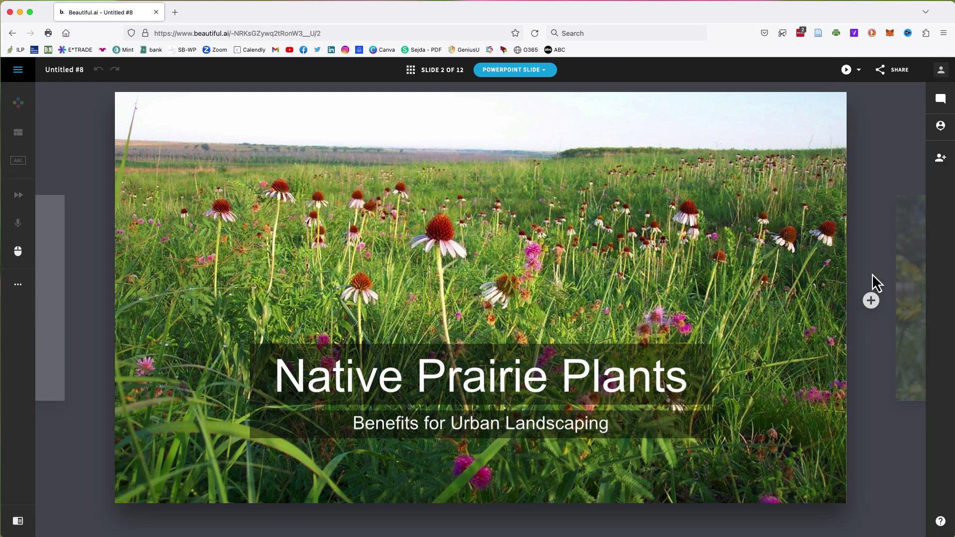
# Step through the imported slides, from Benefits of Using Native Plants to New England Aster.
pyautogui.click(914, 332)
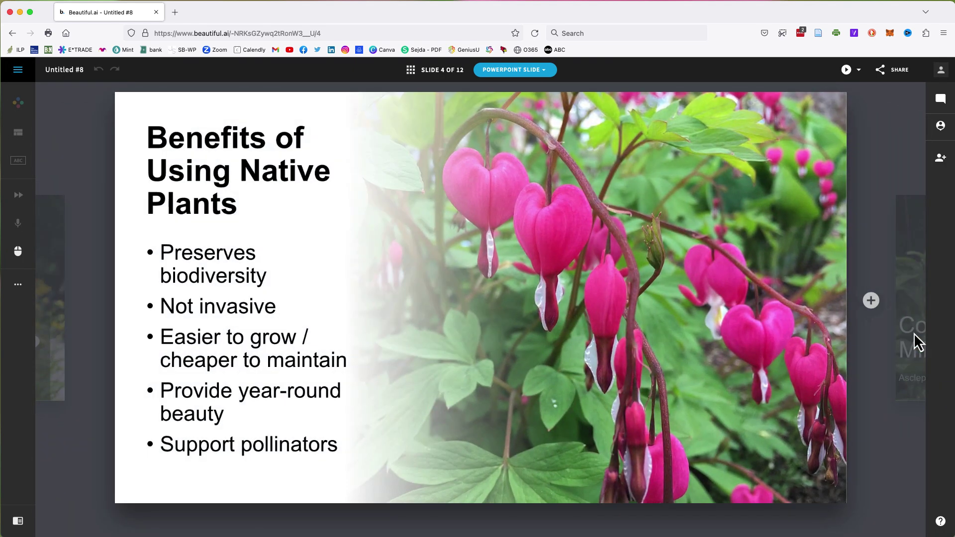
pyautogui.doubleClick(914, 333)
pyautogui.click(915, 332)
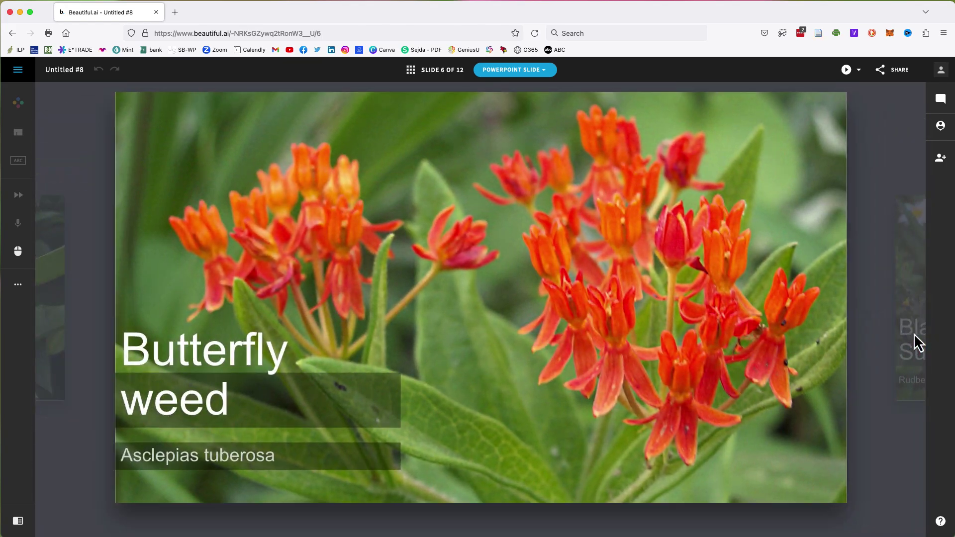
pyautogui.click(914, 333)
pyautogui.click(915, 334)
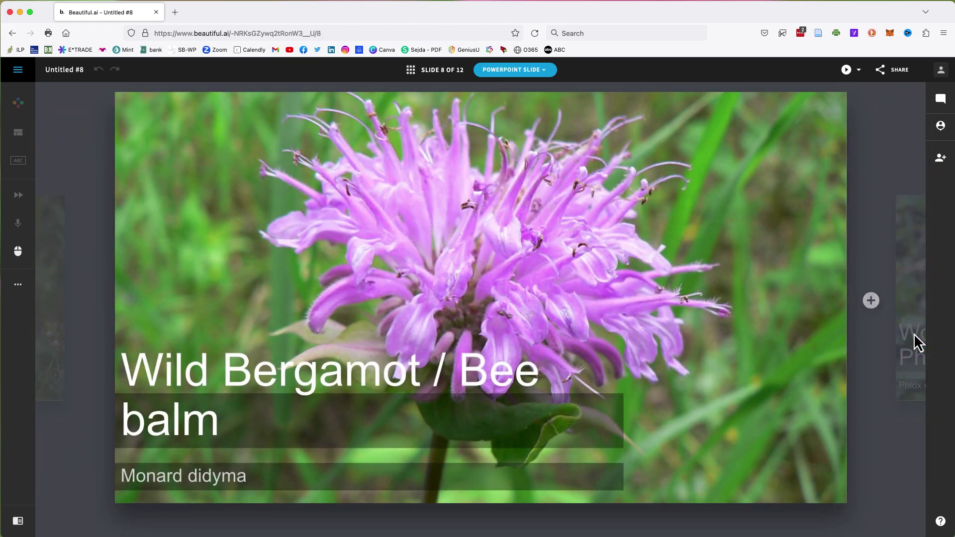
pyautogui.click(915, 333)
pyautogui.click(915, 333)
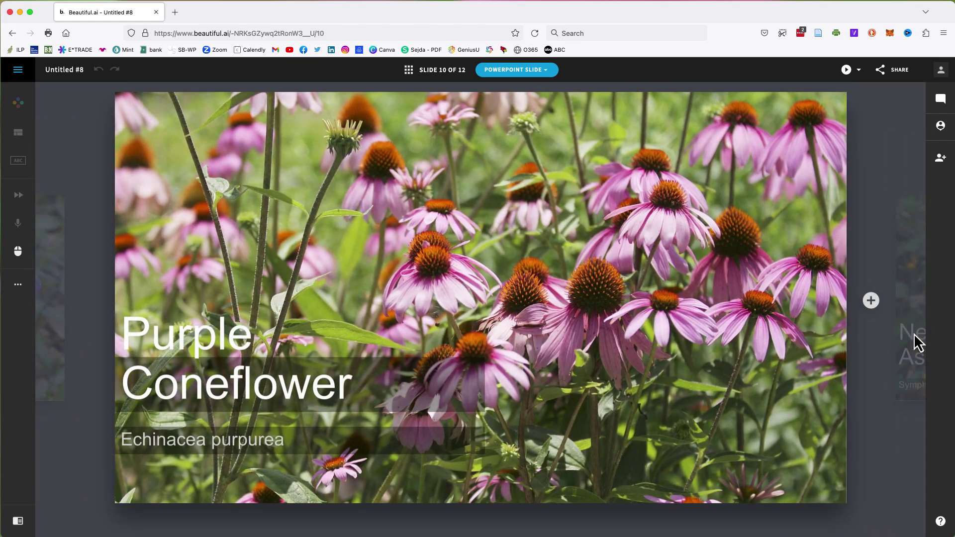
pyautogui.click(914, 334)
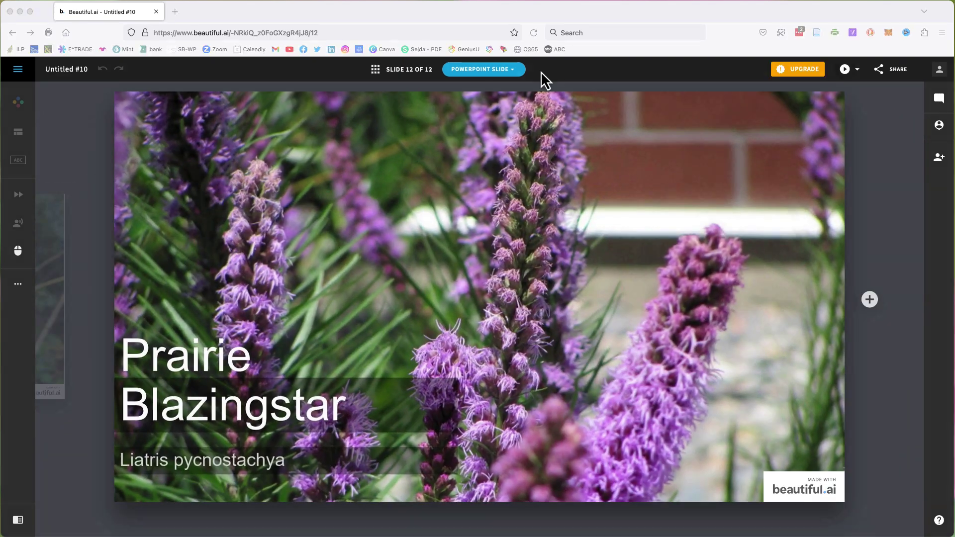
# Choose Convert to Classic Slide from the imported slide's PowerPoint Slide options.
pyautogui.click(541, 71)
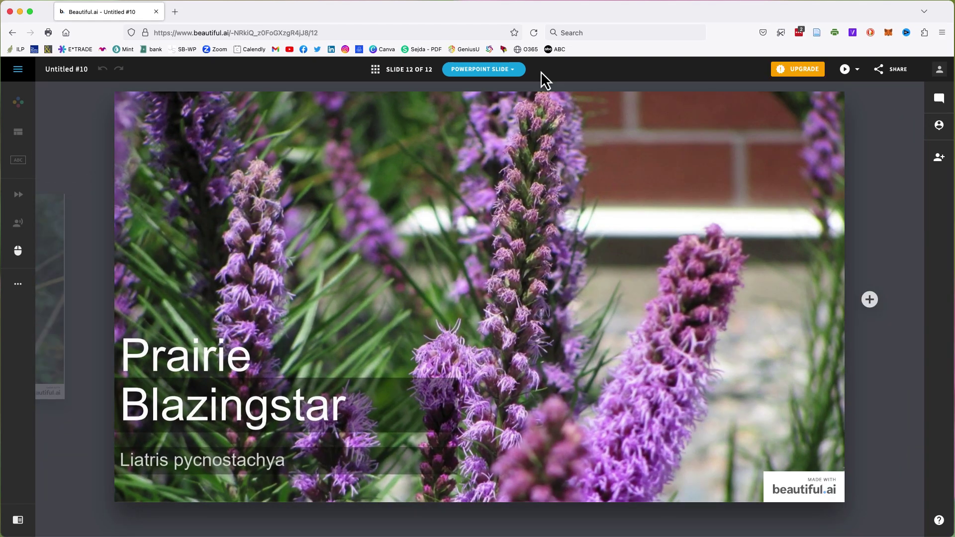
pyautogui.click(522, 80)
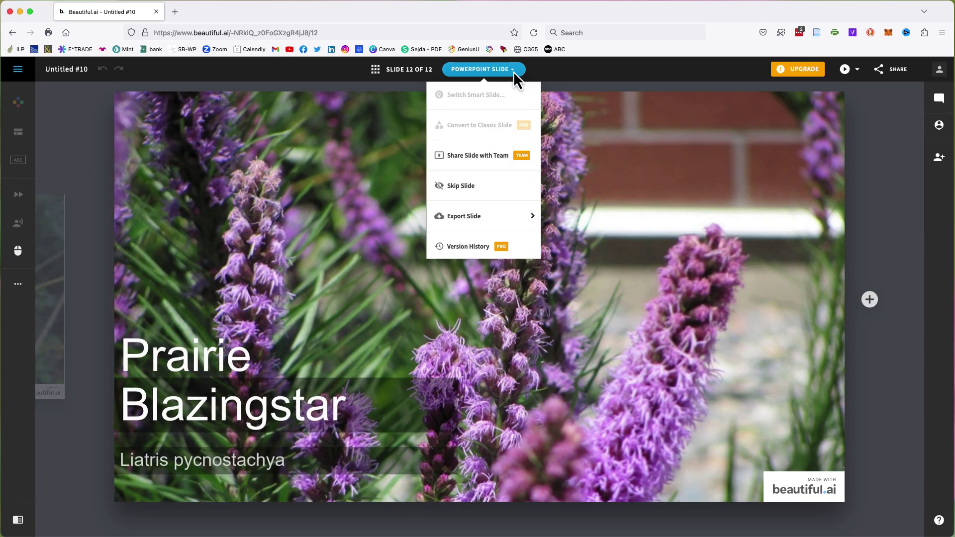
pyautogui.click(488, 96)
pyautogui.click(501, 72)
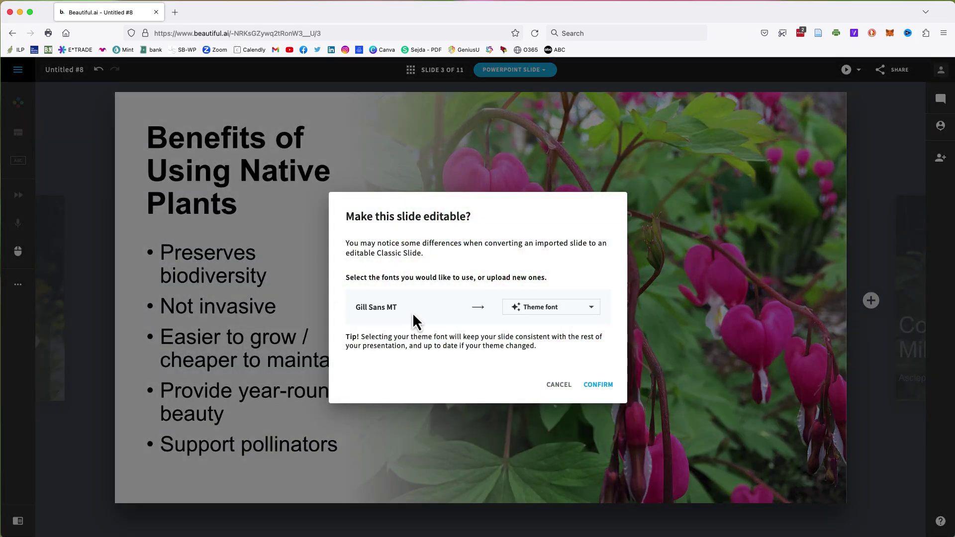
# Replace Gill Sans MT with Roboto Regular and confirm making slide 3 editable.
pyautogui.click(549, 317)
pyautogui.moveTo(550, 318)
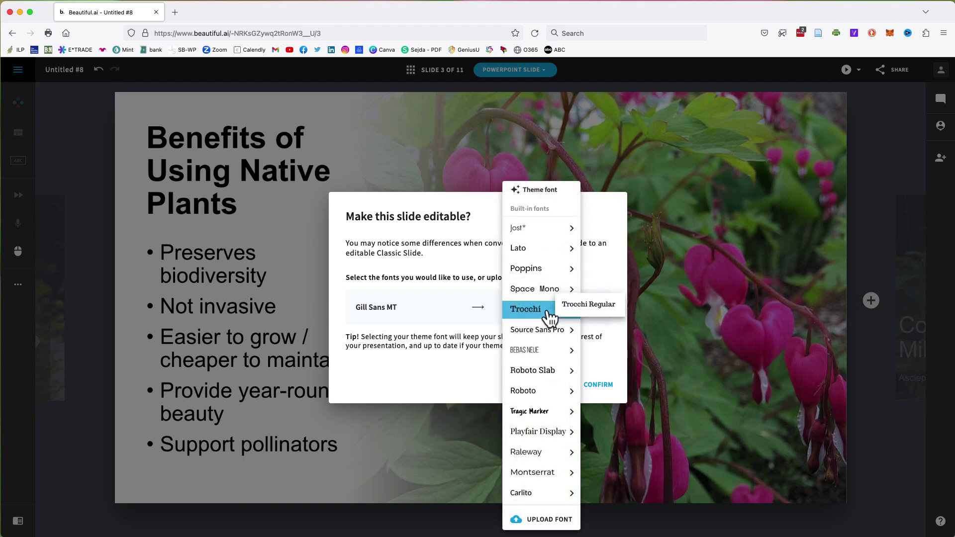
pyautogui.moveTo(558, 396)
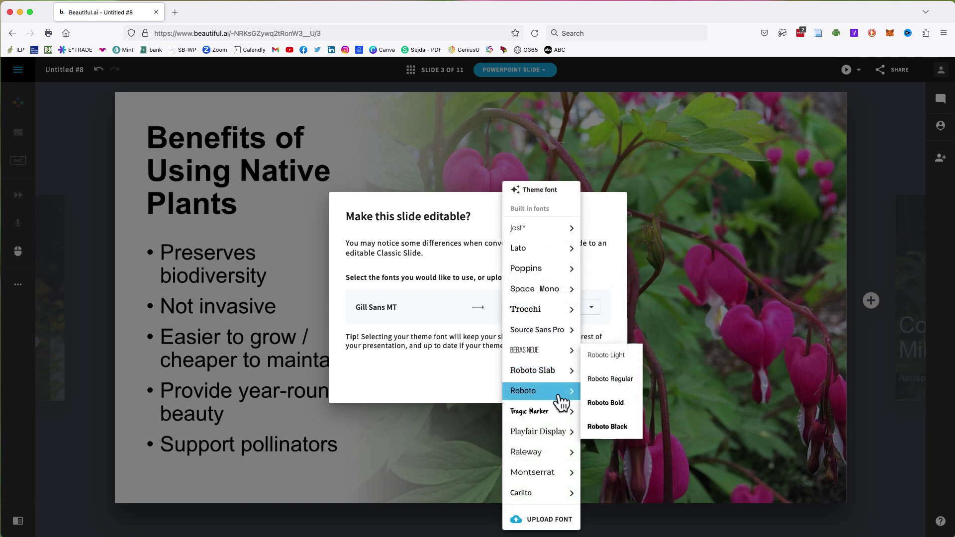
pyautogui.click(604, 388)
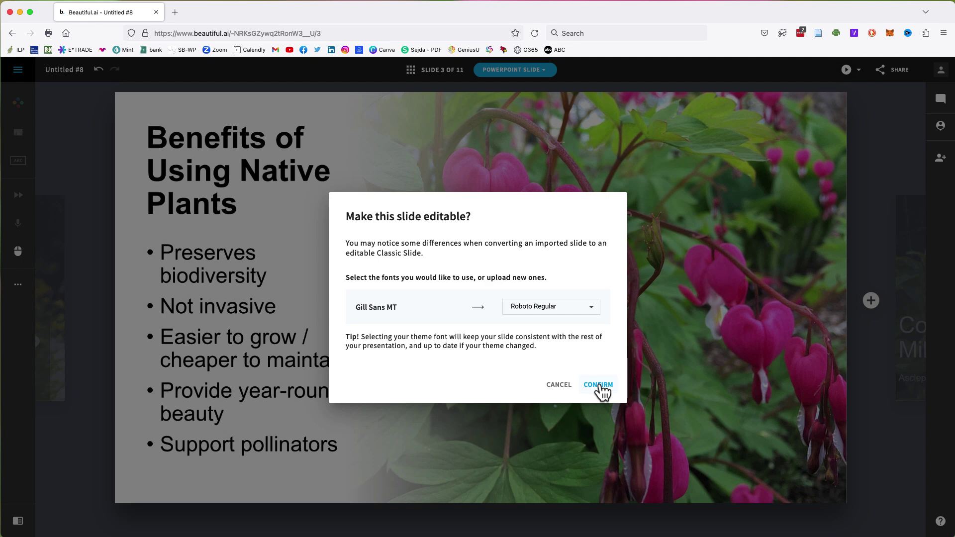
pyautogui.click(599, 387)
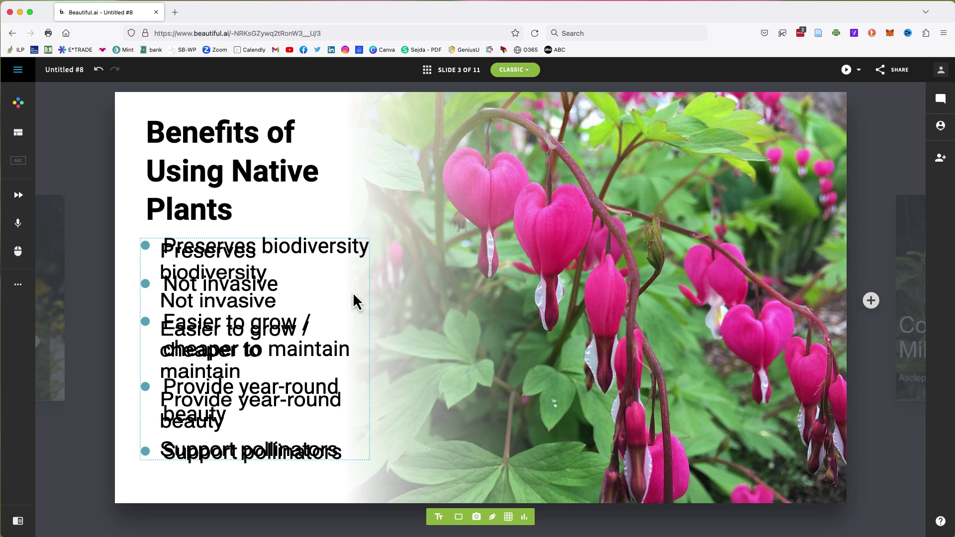
# Select the converted five-benefit bullet list on slide 3.
pyautogui.click(266, 294)
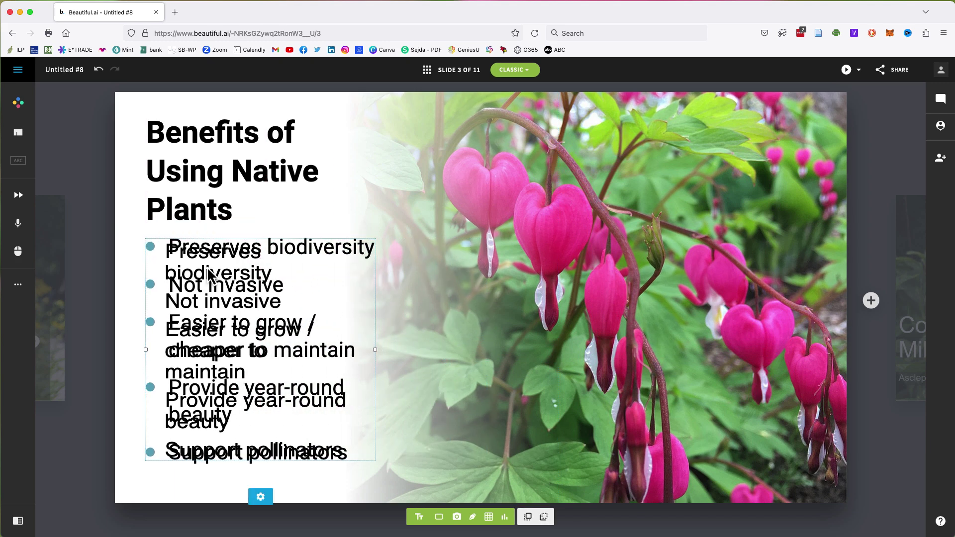
pyautogui.click(174, 253)
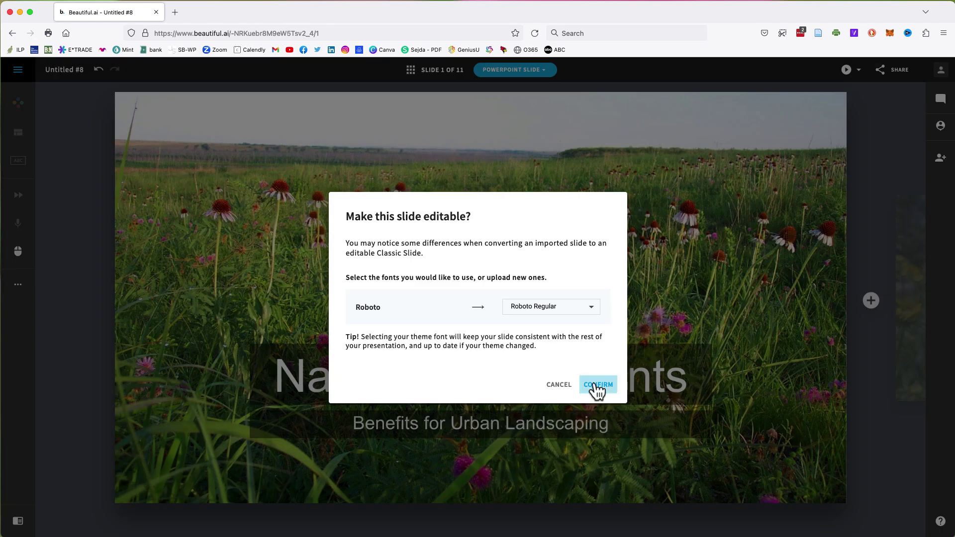
# Make the title slide editable and increase the title's Text Inset padding.
pyautogui.click(599, 386)
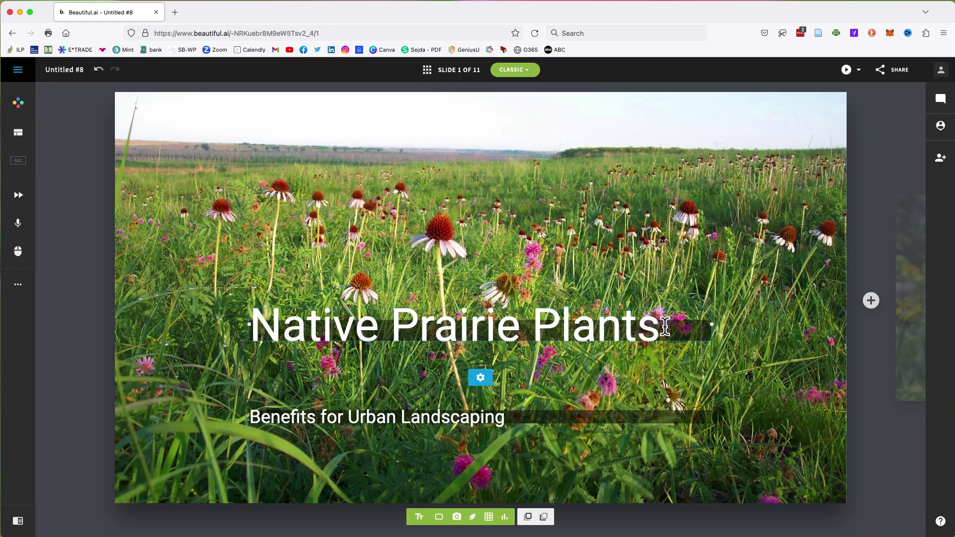
pyautogui.click(480, 378)
pyautogui.click(502, 426)
pyautogui.click(502, 450)
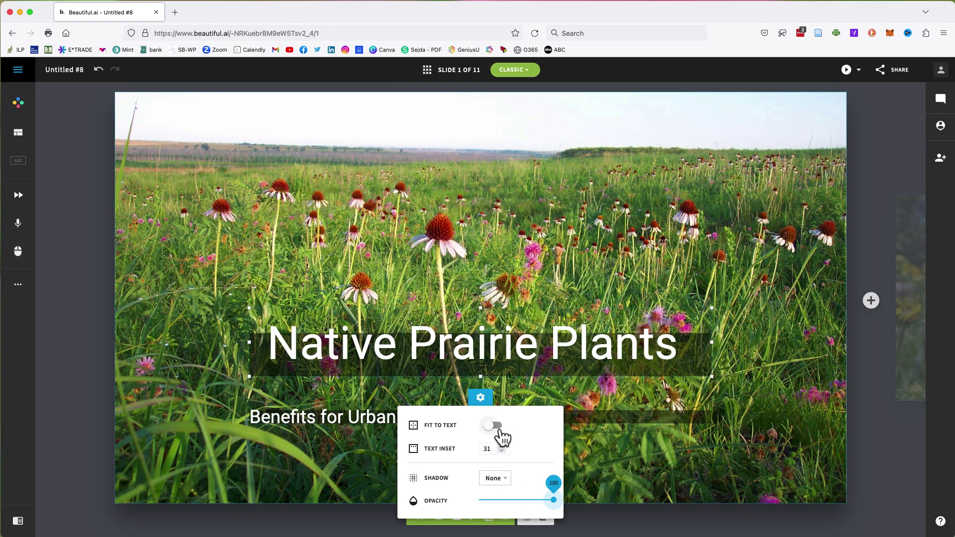
pyautogui.click(502, 450)
# Adjust the title's line height and add a bulleted text block.
pyautogui.doubleClick(507, 366)
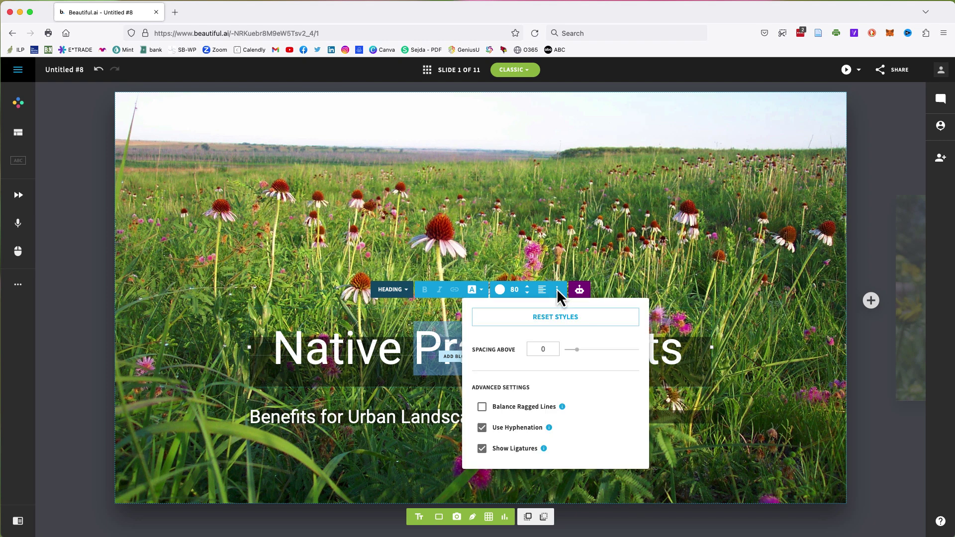
pyautogui.click(481, 313)
pyautogui.moveTo(625, 274); pyautogui.dragTo(613, 277)
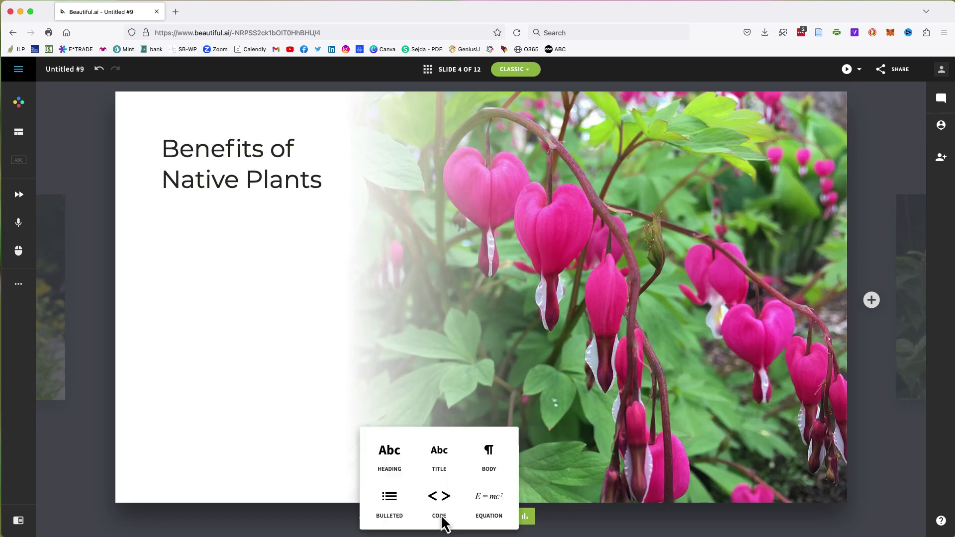
pyautogui.click(389, 494)
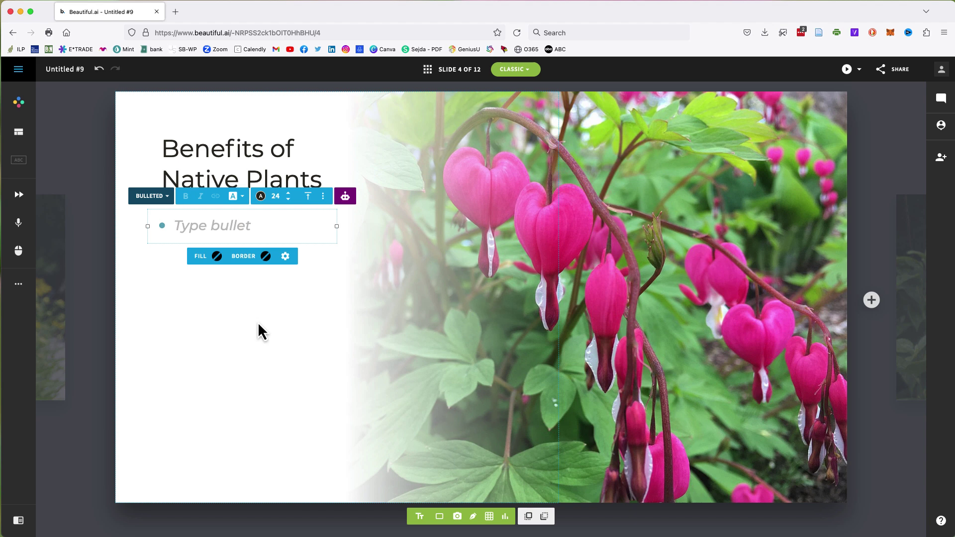
# List Preserves biodiversity, Not invasive, Low maintenance, Provides year round beauty, Supports pollinators.
pyautogui.click(233, 226)
pyautogui.write('Preserves biodiveristy')
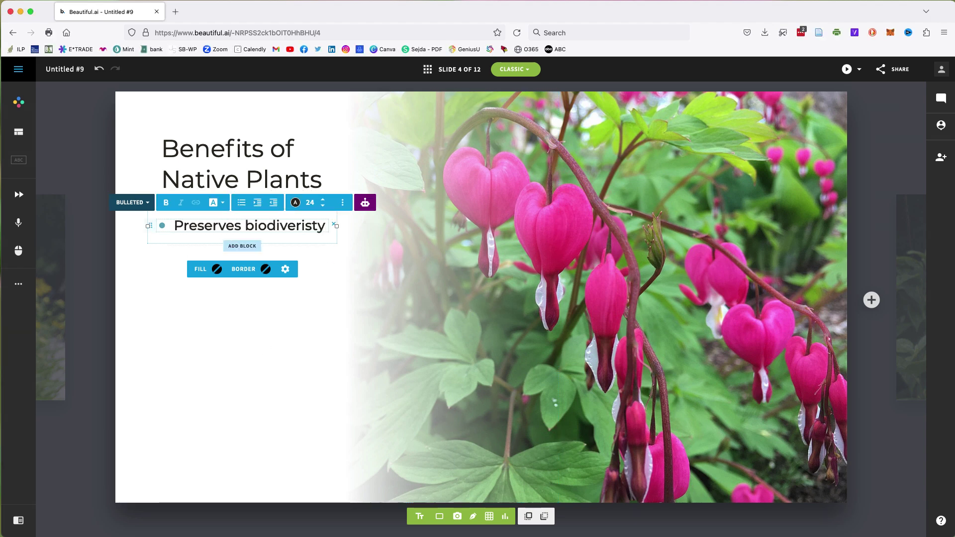
pyautogui.press('Return')
pyautogui.write('Not invasive')
pyautogui.press('Return')
pyautogui.write('Low maintenance')
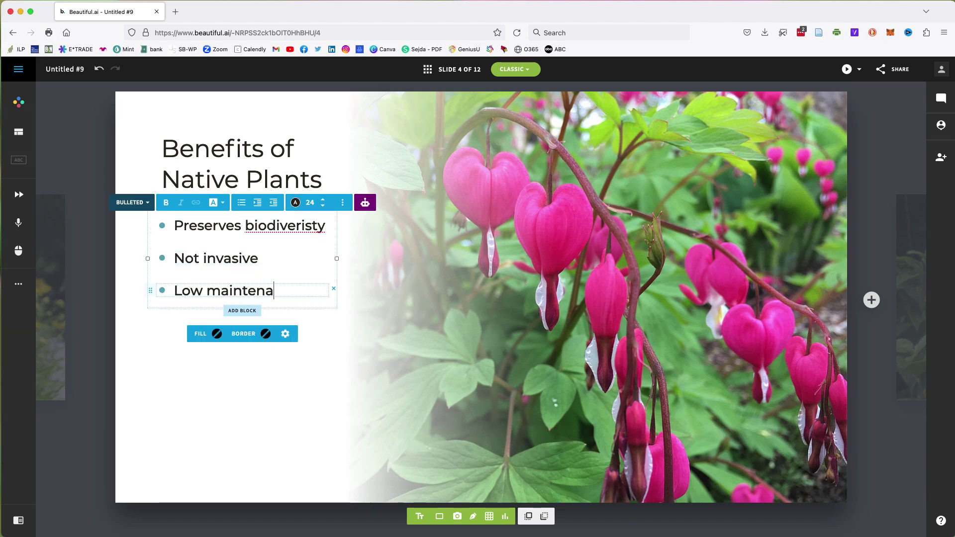
pyautogui.press('Return')
pyautogui.write('Provides year round beauty')
pyautogui.press('Return')
pyautogui.write('Supports pollinators')
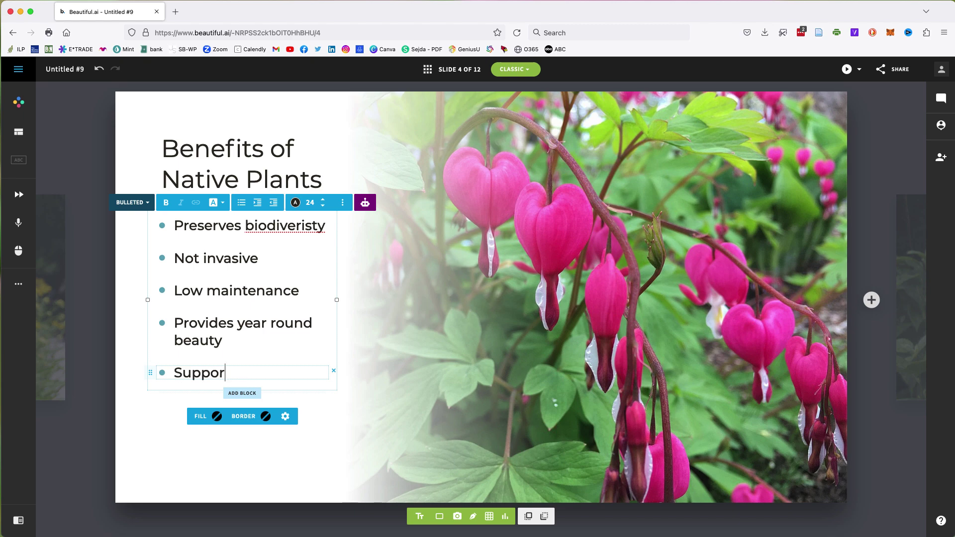
pyautogui.rightClick(299, 227)
pyautogui.click(300, 237)
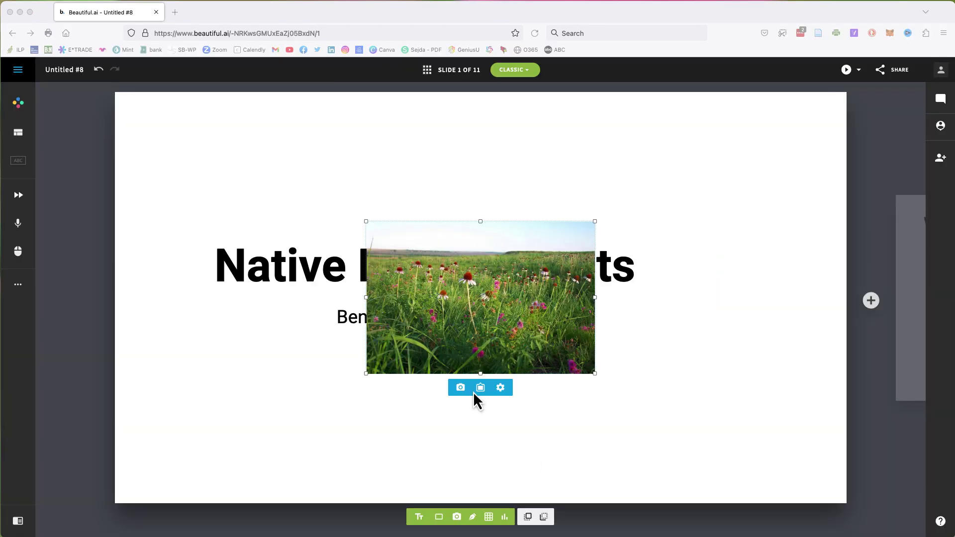
# Zoom into the prairie photo and make it a full-bleed slide background.
pyautogui.click(476, 391)
pyautogui.moveTo(464, 370); pyautogui.dragTo(494, 370)
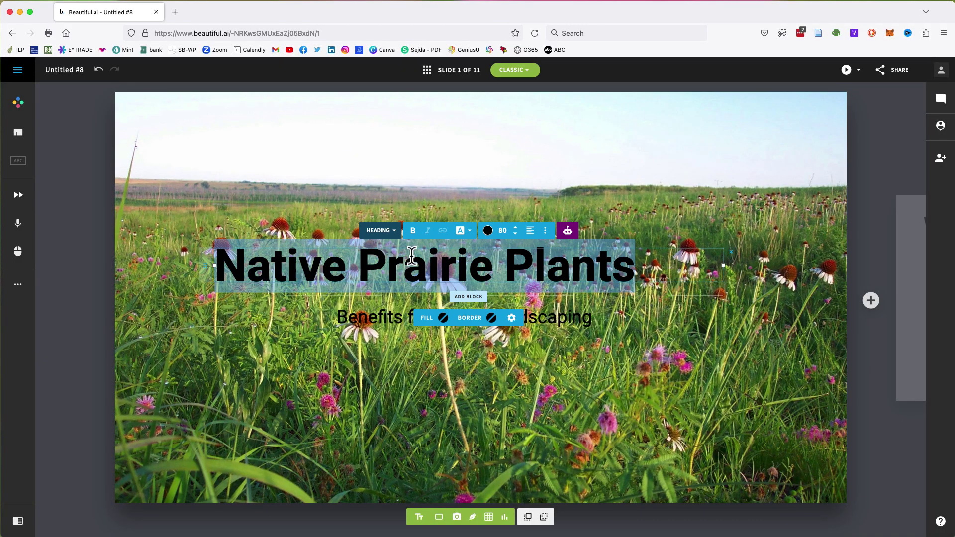
pyautogui.click(509, 282)
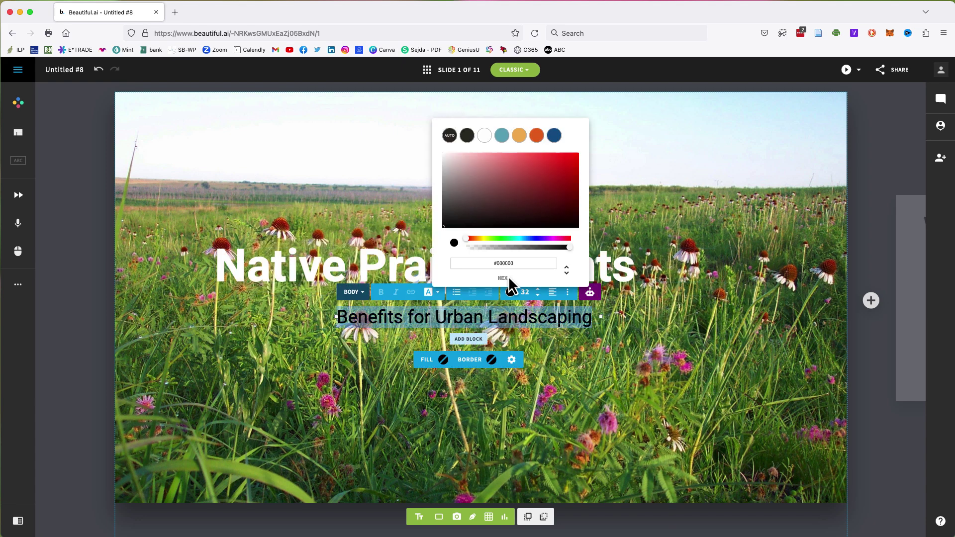
pyautogui.click(713, 423)
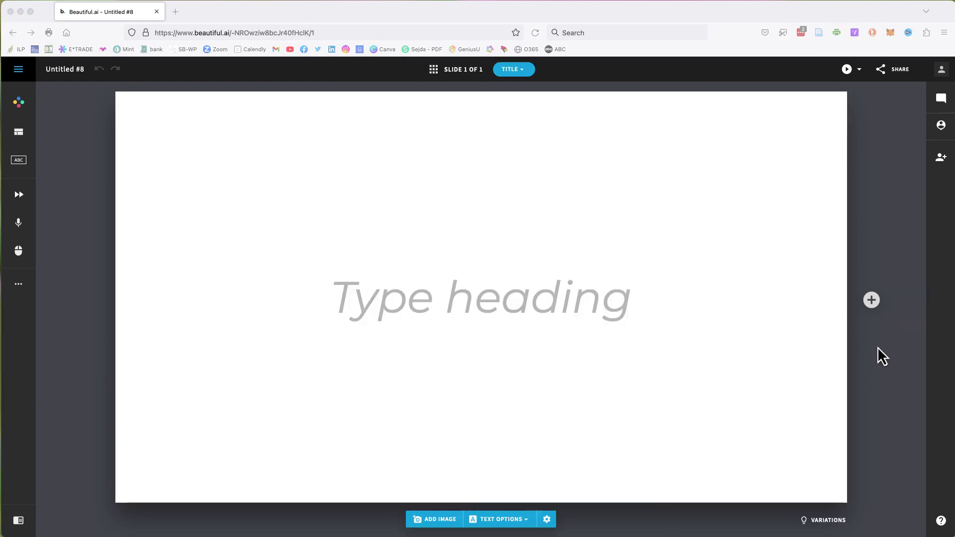
# Try importing native-prairie-plants-v5.pptx from the presentations folder as new slides.
pyautogui.click(871, 300)
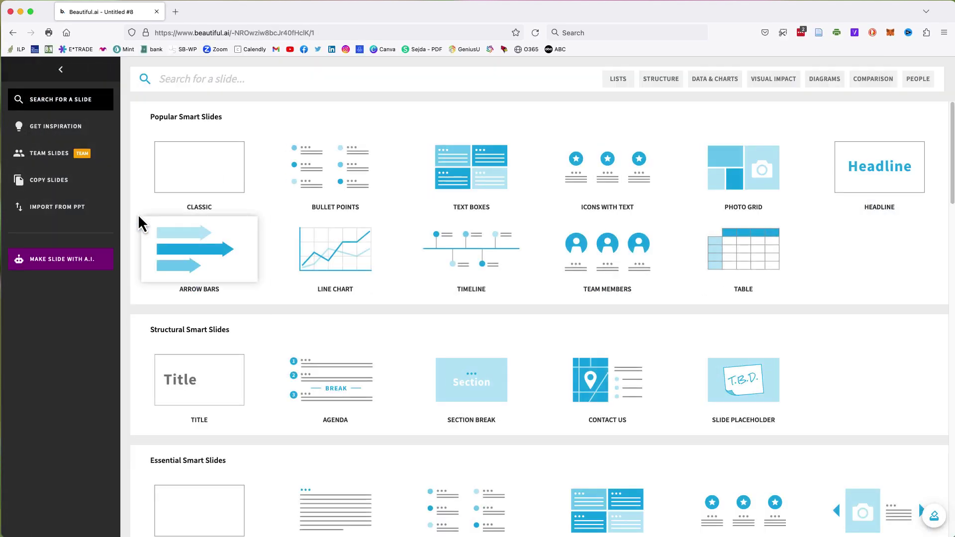
pyautogui.click(75, 209)
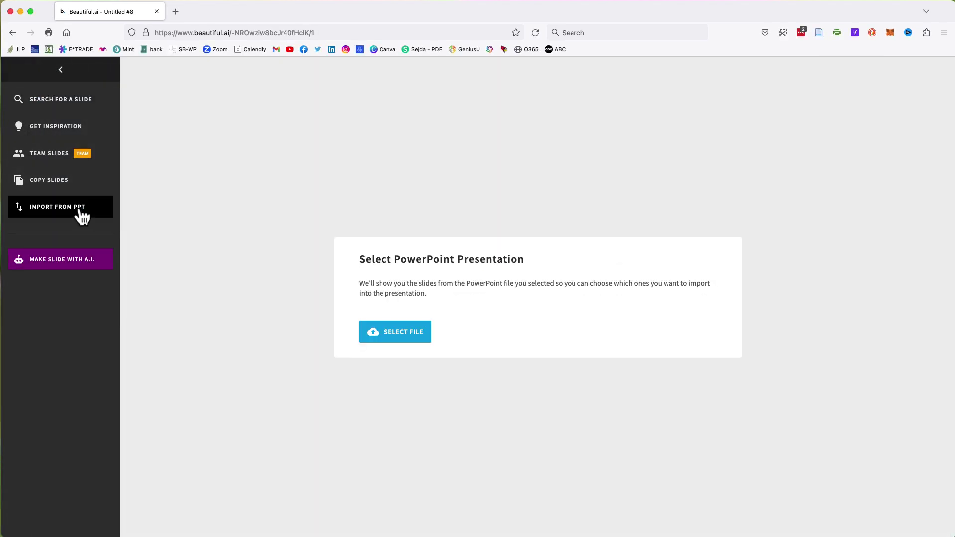
pyautogui.click(415, 334)
pyautogui.doubleClick(482, 151)
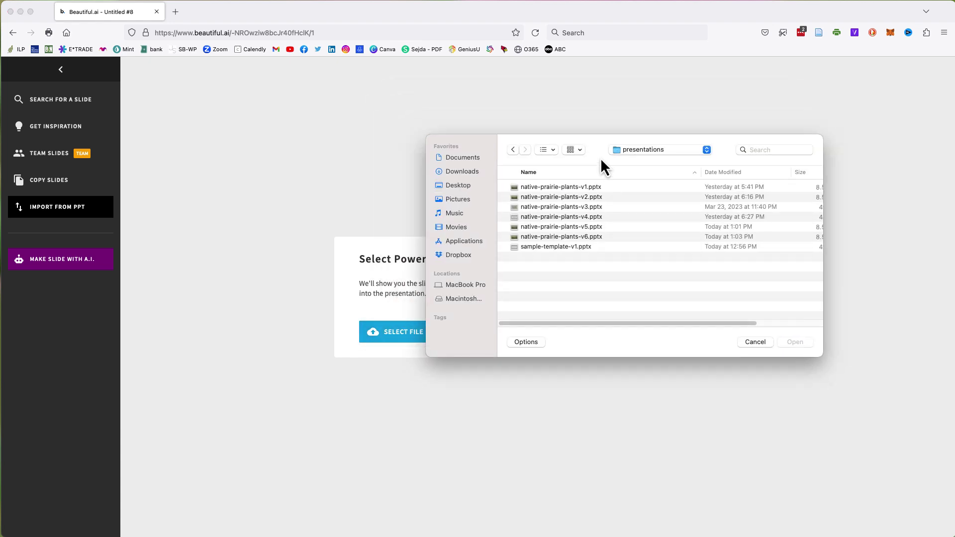
pyautogui.click(542, 228)
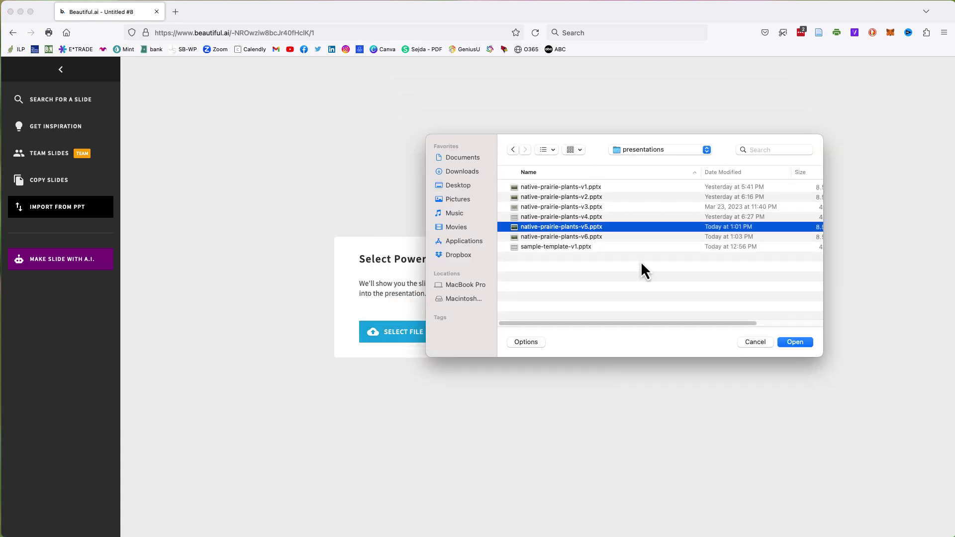
pyautogui.click(794, 343)
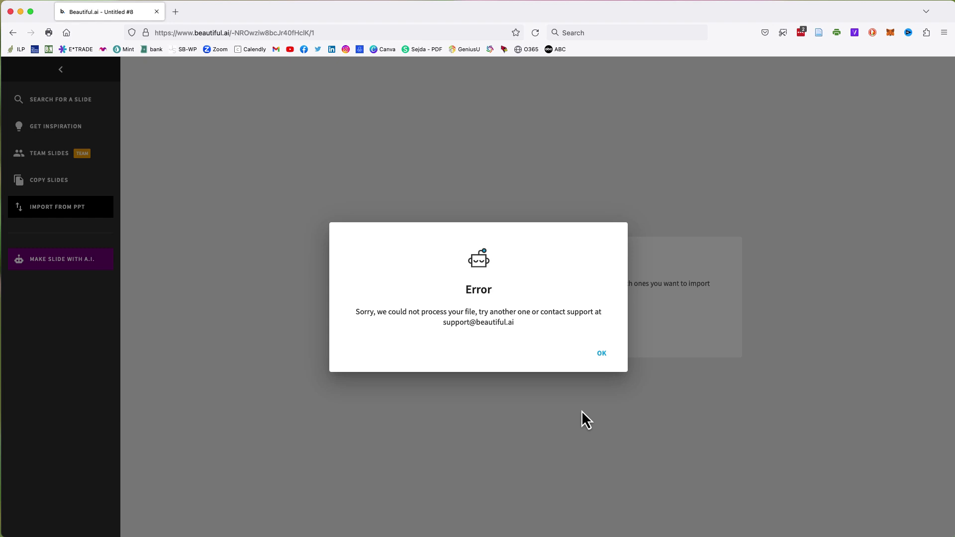